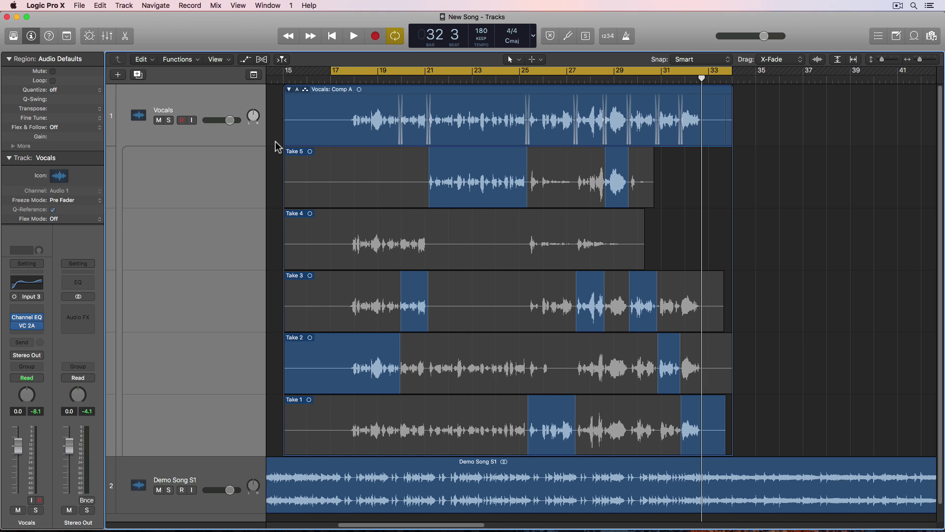
Insert mono Melodyne on the Vocals channel and turn on Transfer to capture the comped vocal.
left_click(41, 310)
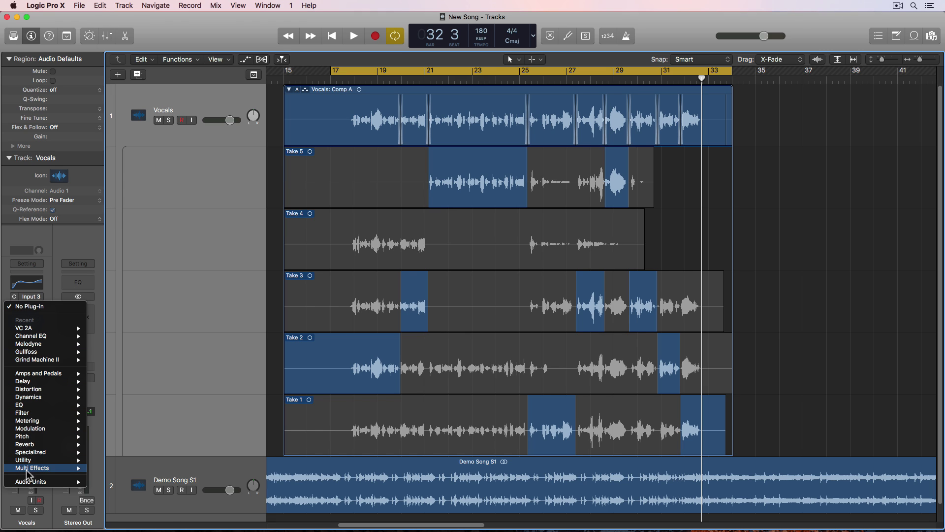
mouse_move(34, 483)
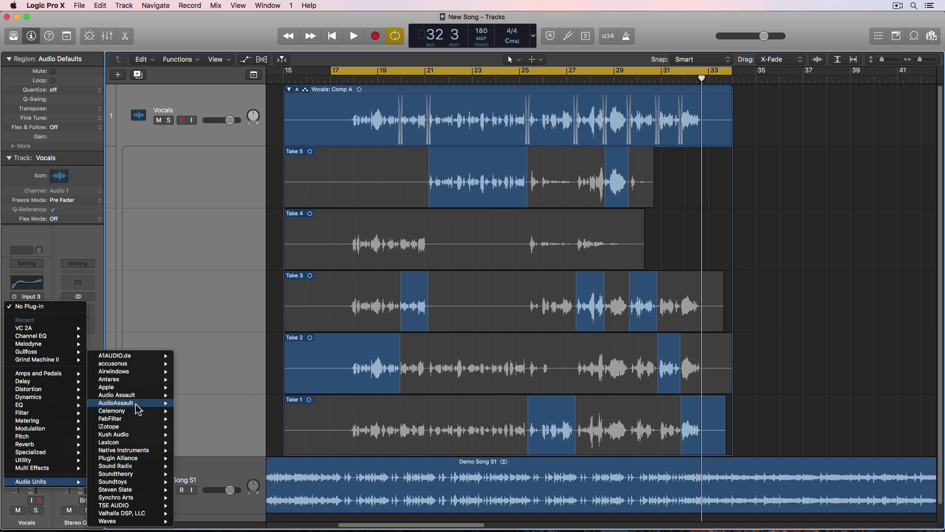
mouse_move(140, 412)
left_click(250, 415)
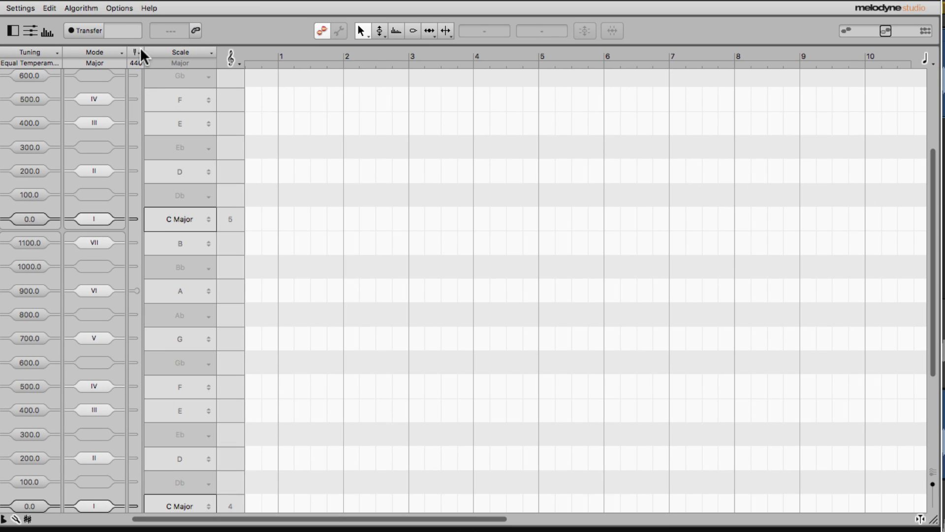
left_click(92, 30)
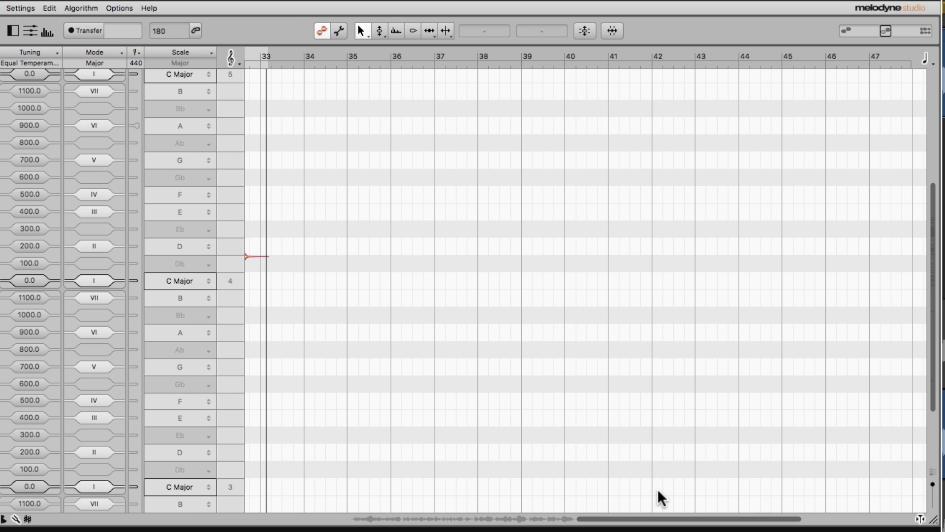
left_click_drag(671, 519, 434, 490)
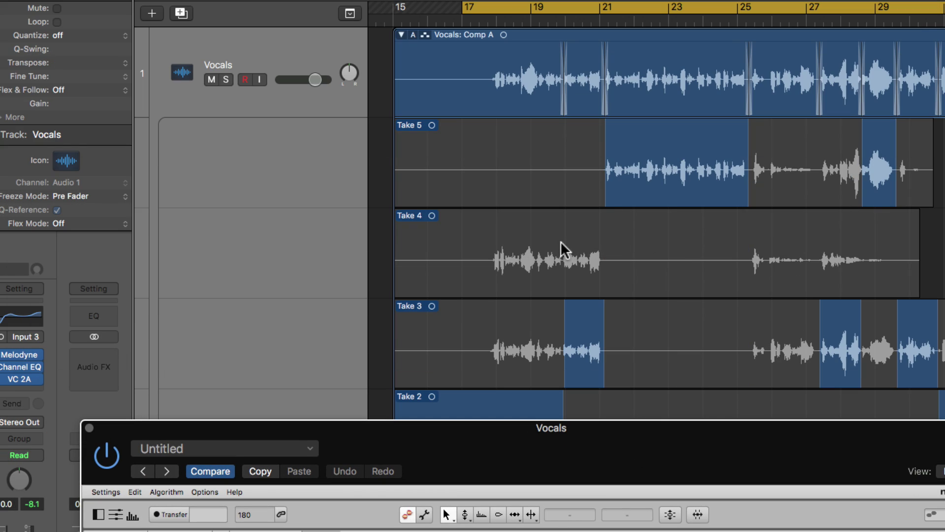
Use Take 4 for the comp's opening and extend its section to about bar 20.
left_click(498, 257)
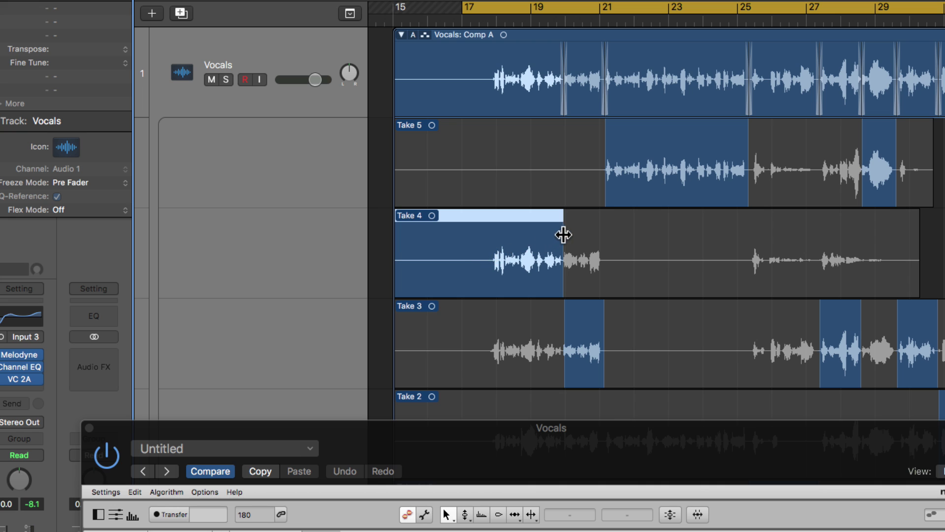
left_click_drag(563, 235, 611, 246)
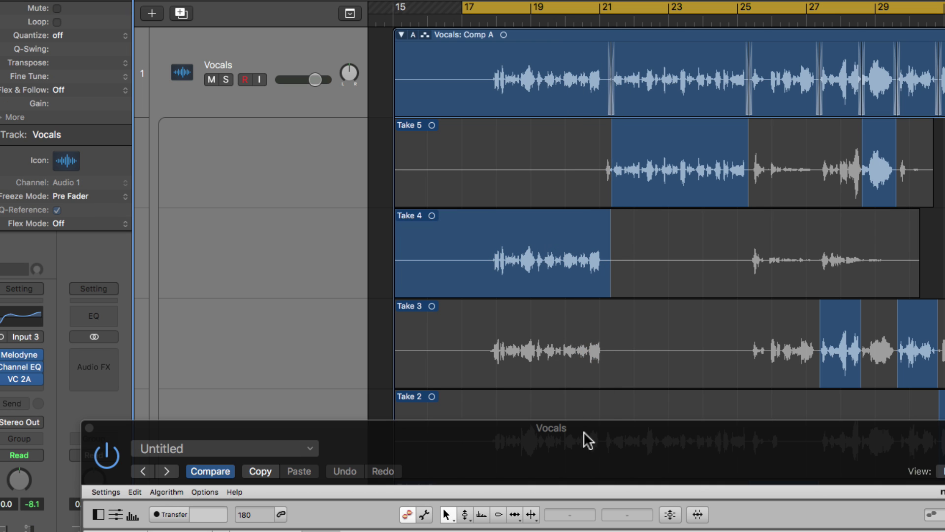
left_click_drag(584, 436, 593, 150)
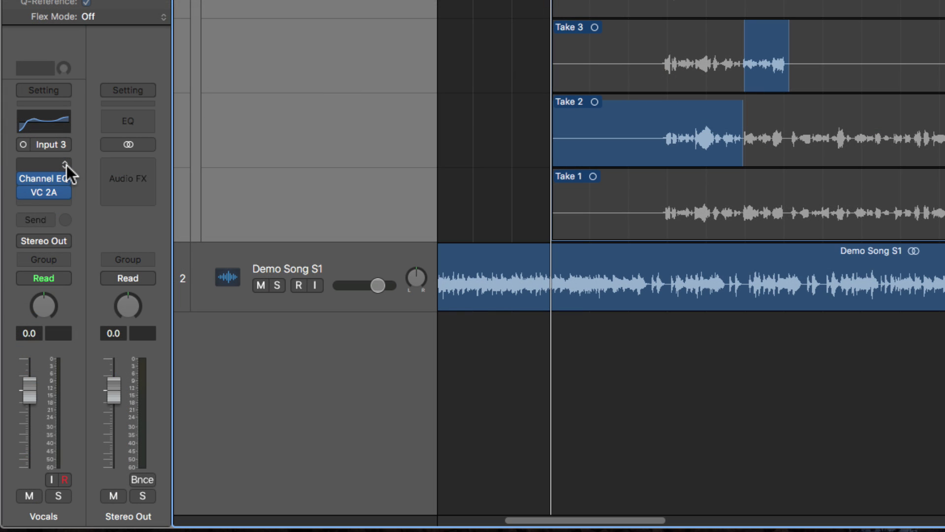
Insert Melodyne (ARA) Mono in an empty Vocals slot and play so it detects the notes.
left_click(67, 164)
mouse_move(76, 199)
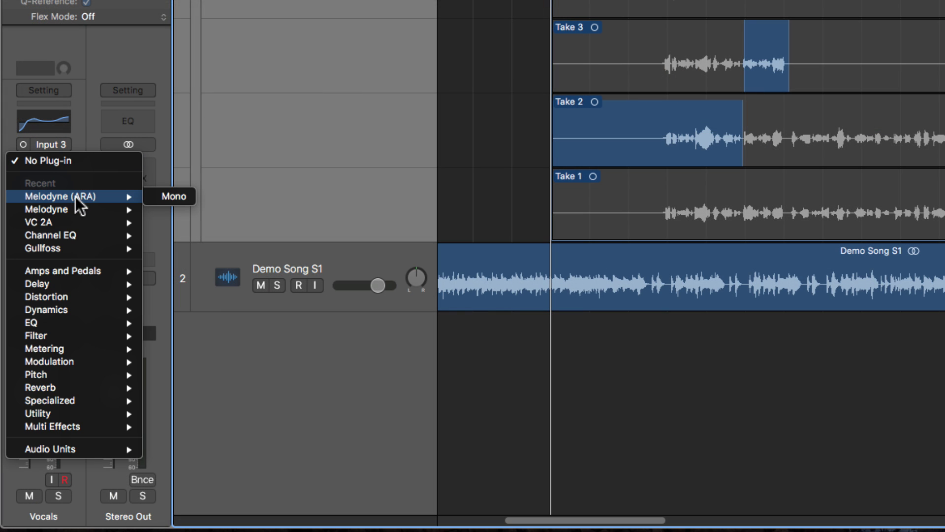
left_click(153, 194)
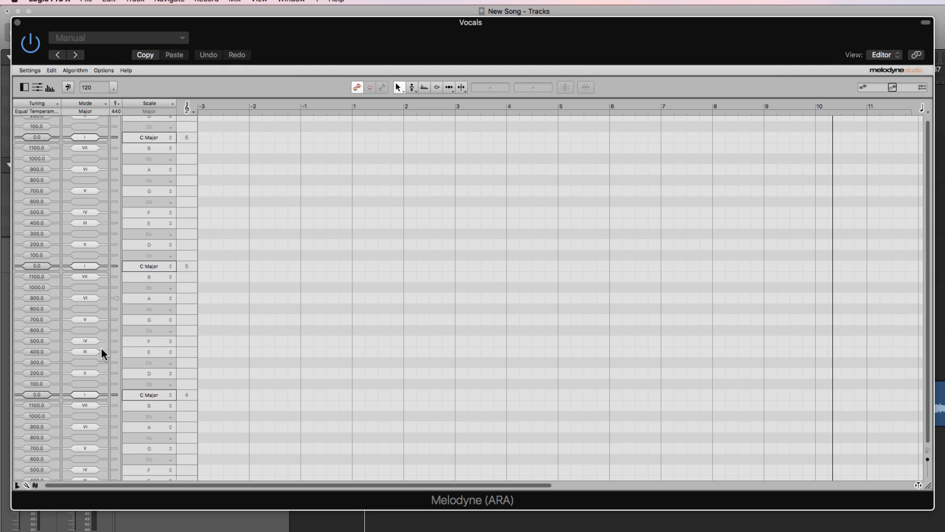
key("space")
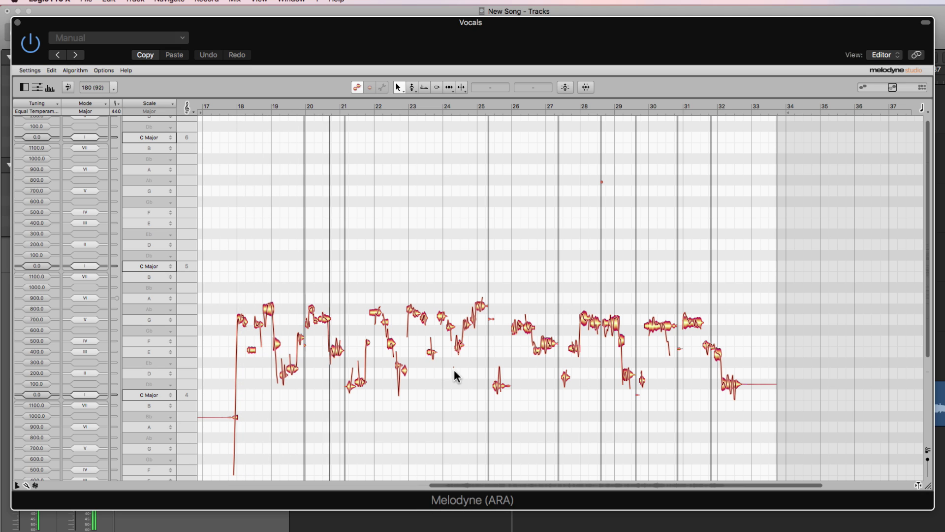
key("space")
left_click_drag(236, 239, 744, 432)
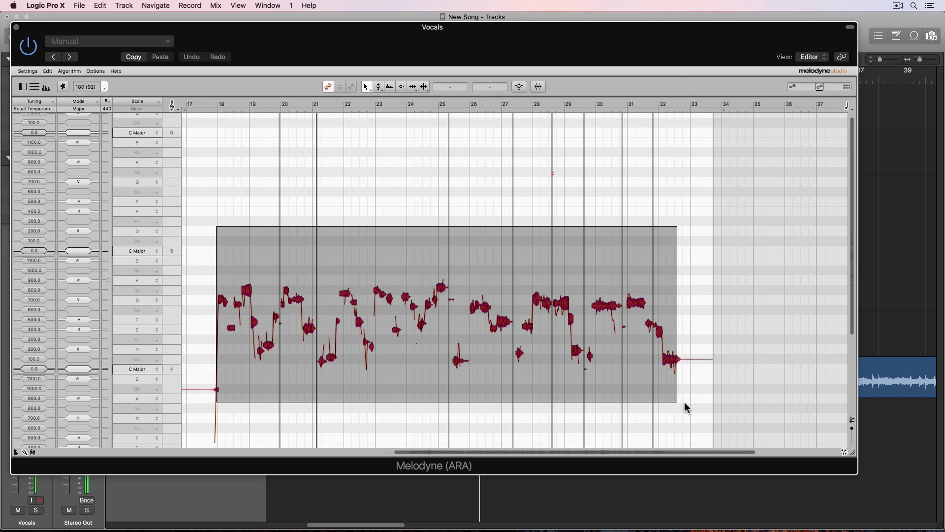
left_click_drag(687, 408, 688, 408)
left_click(519, 86)
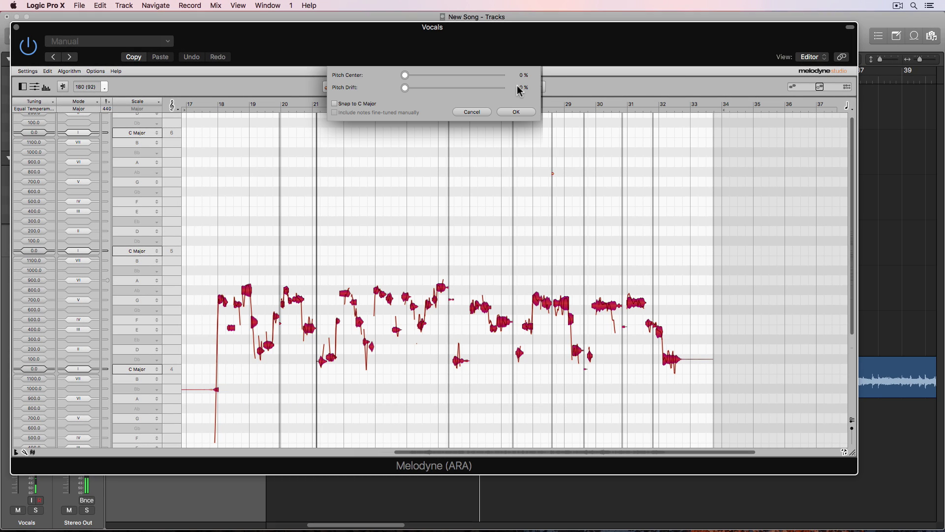
left_click(374, 103)
left_click_drag(406, 74, 501, 75)
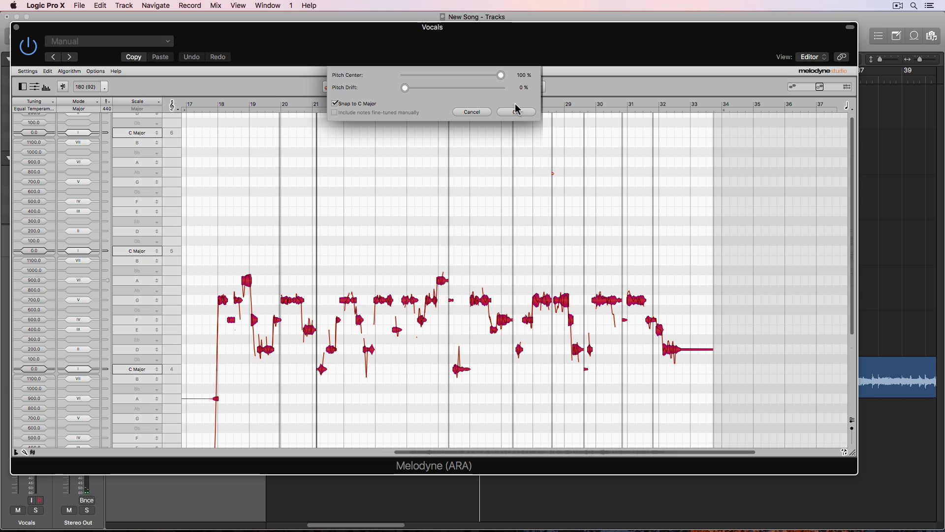
left_click(516, 111)
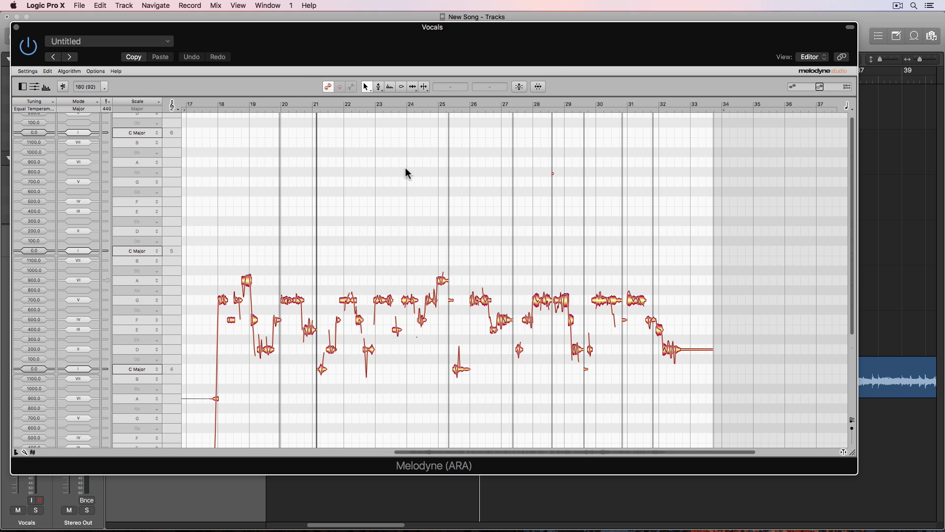
key("super+z")
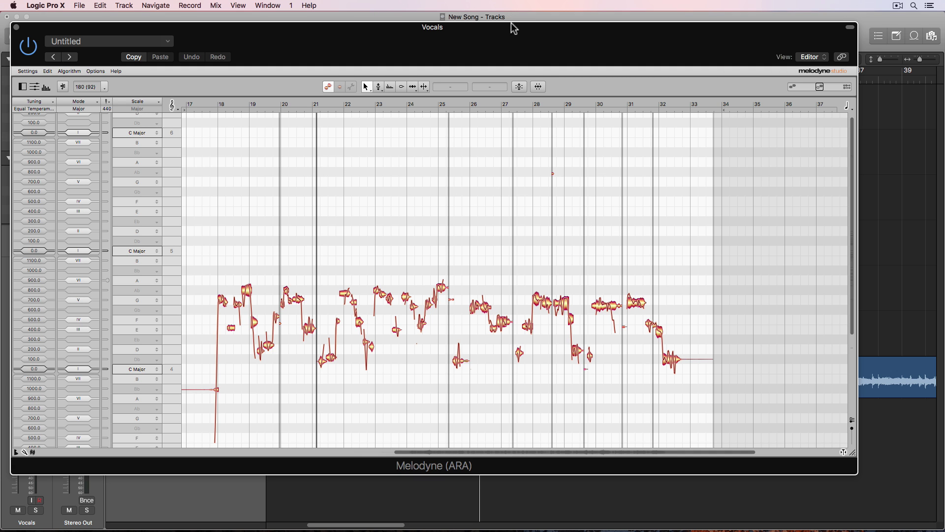
Copy the Vocals: Comp A region to bar 36 and turn Cycle playback off.
left_click_drag(510, 25, 593, 59)
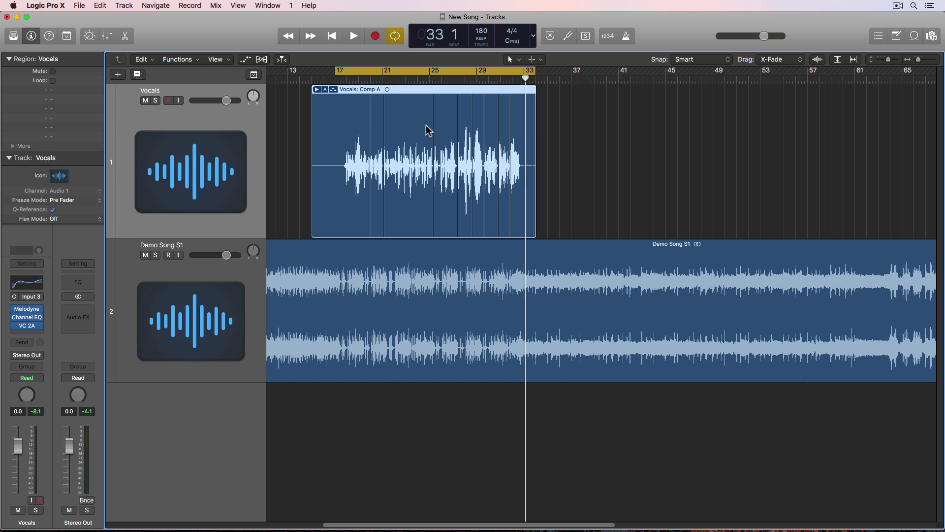
left_click_drag(418, 157, 652, 153)
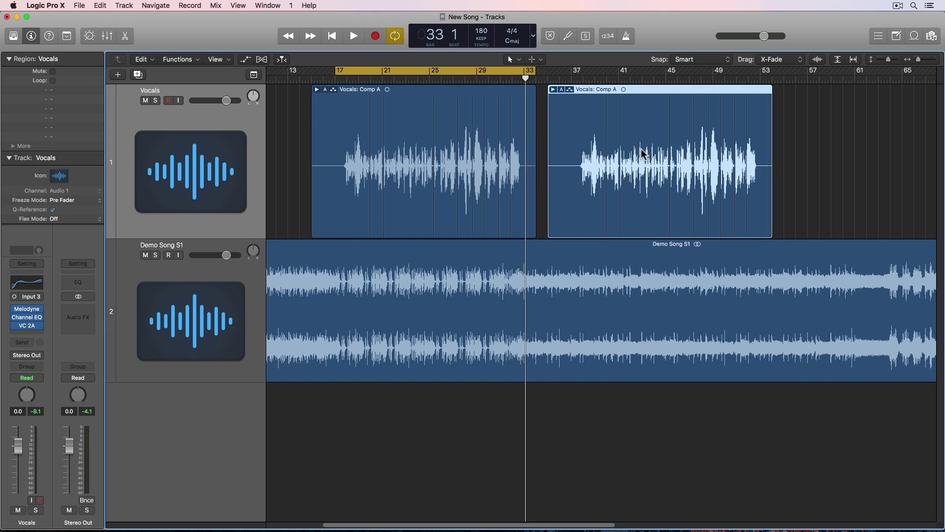
left_click(469, 149)
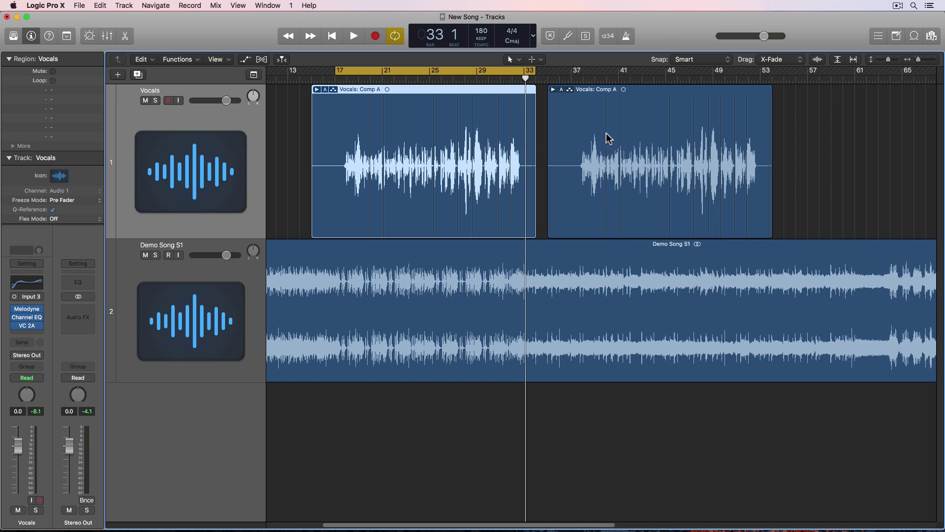
left_click(629, 141)
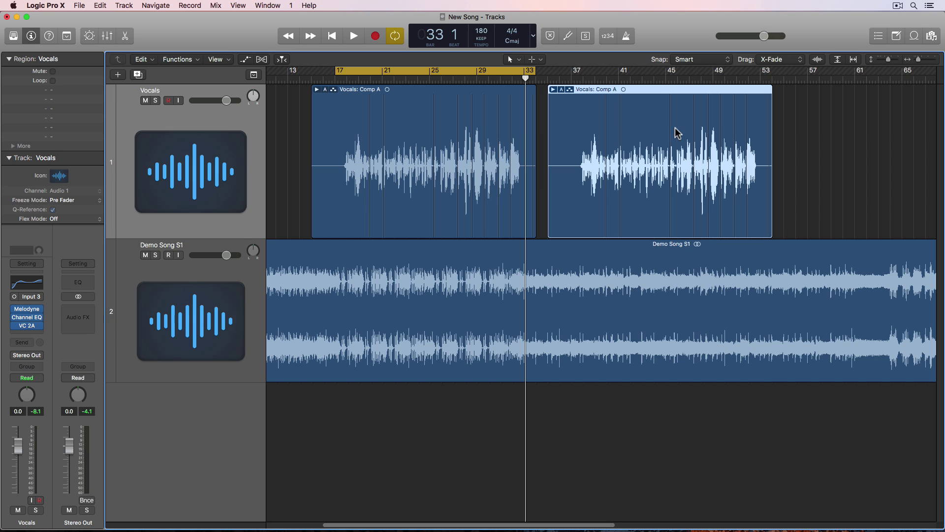
key("c")
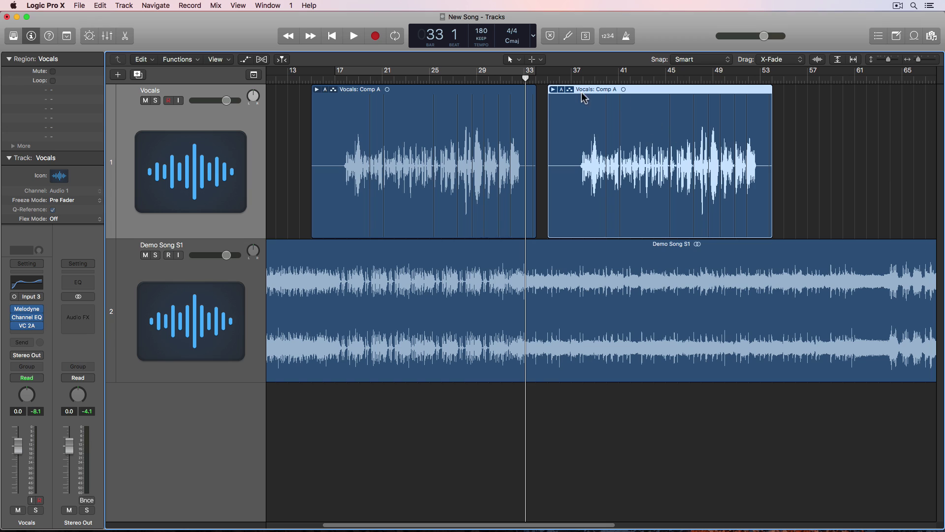
left_click(323, 147, "shift")
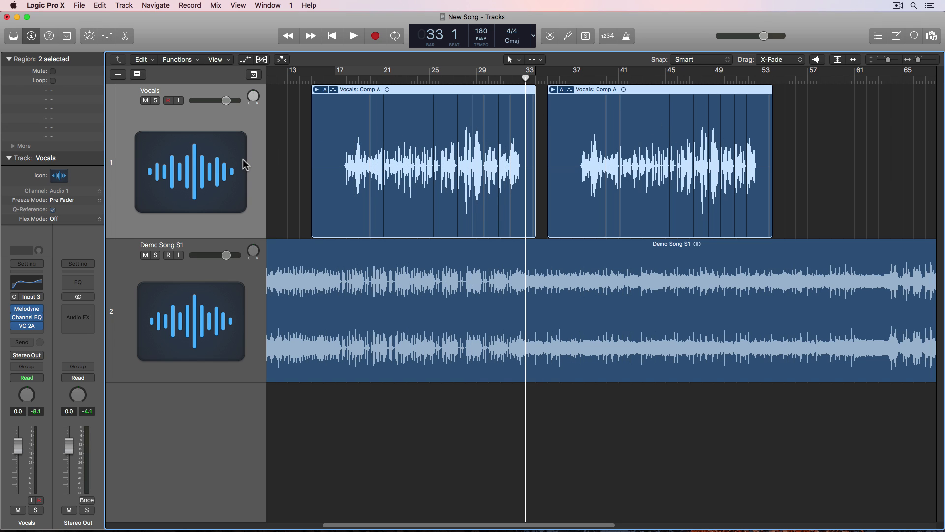
left_click(26, 309)
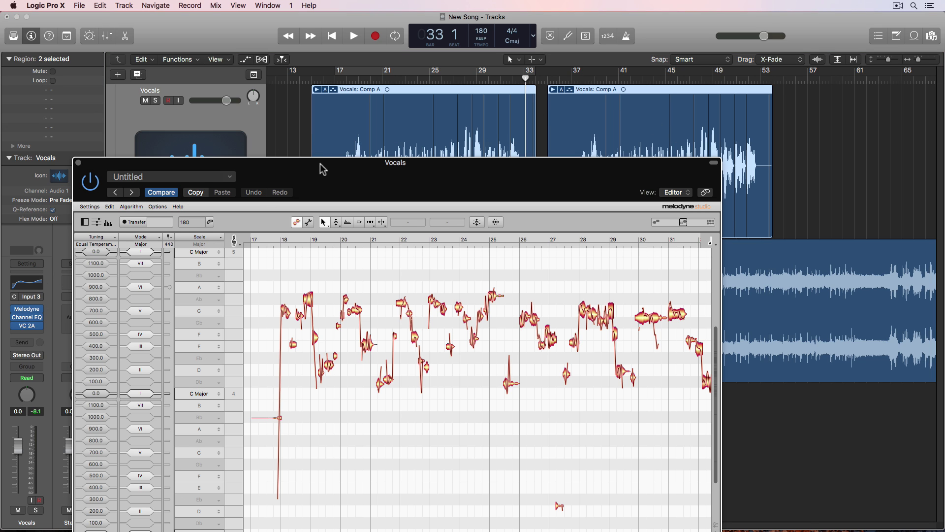
left_click_drag(320, 165, 301, 53)
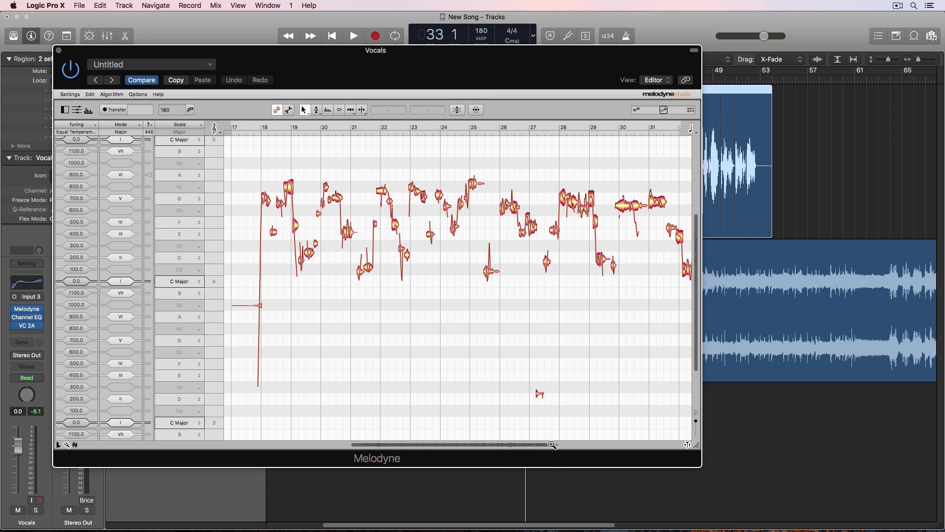
left_click_drag(554, 446, 649, 445)
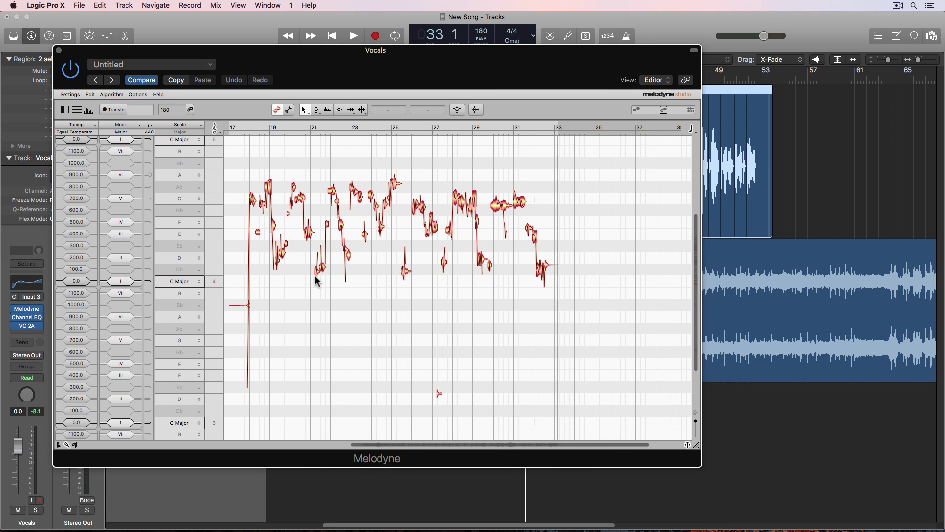
key("super+w")
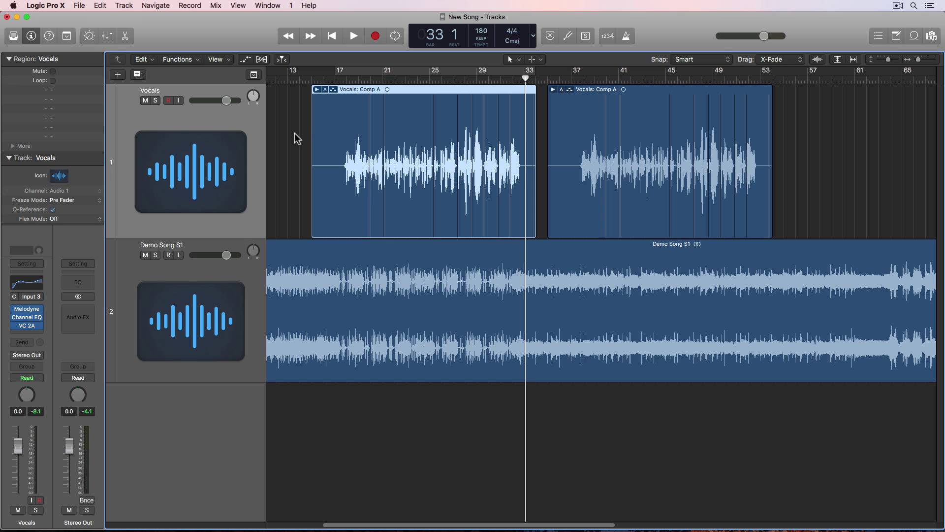
Flatten and merge the Comp A take folder, then dismiss the merged region's context menu.
left_click(325, 89)
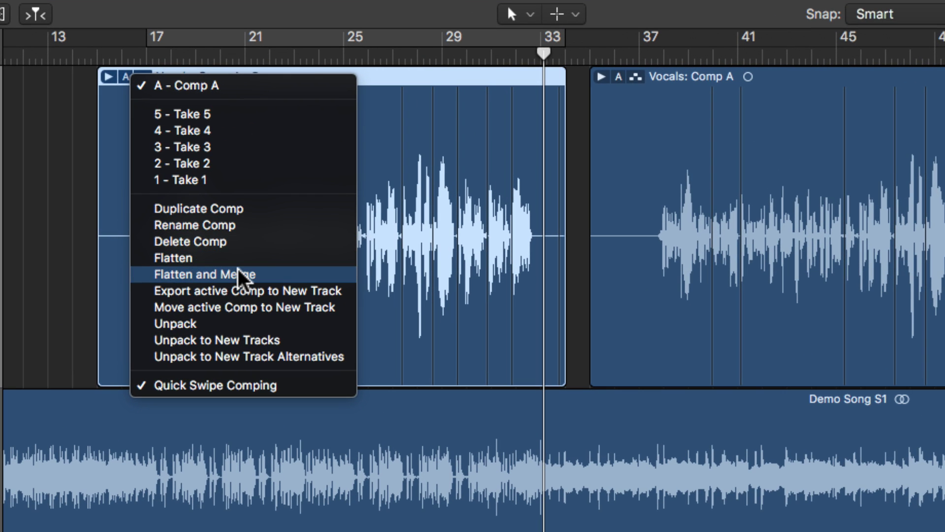
left_click(381, 184)
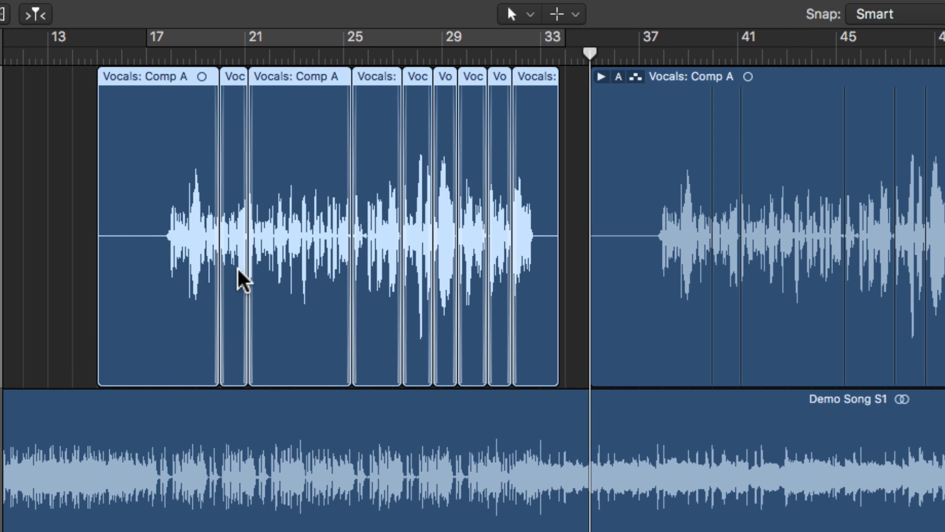
right_click(204, 133)
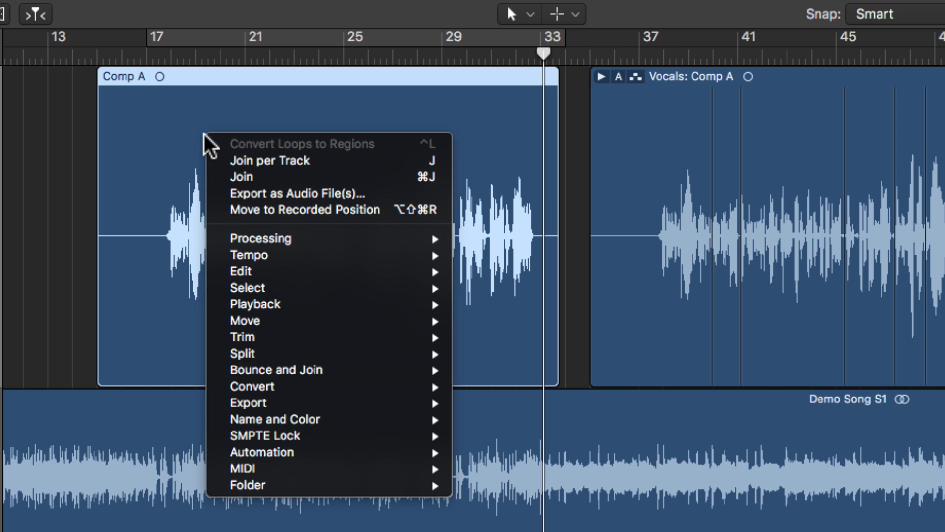
mouse_move(320, 369)
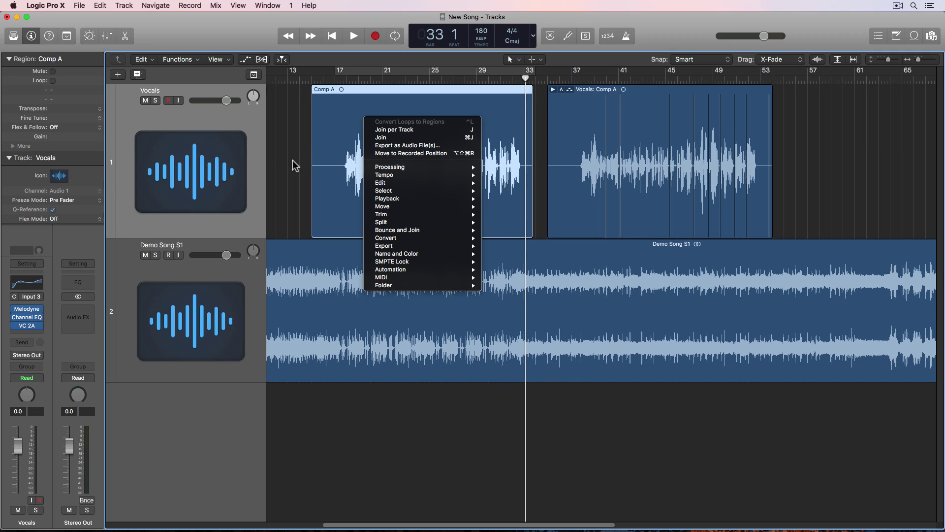
key("Escape")
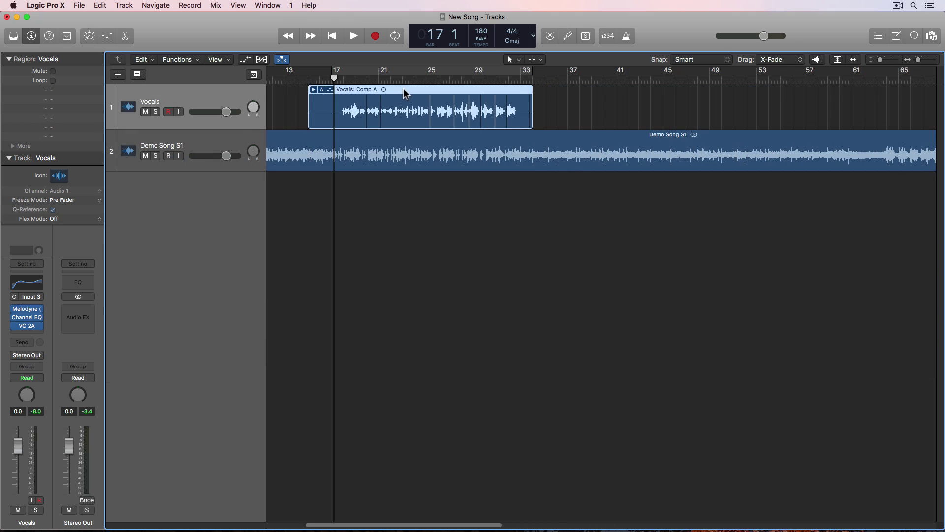
Copy the Comp A region to bar 35, open Melodyne, and set the playhead to bar 37.
left_click_drag(404, 88, 647, 97)
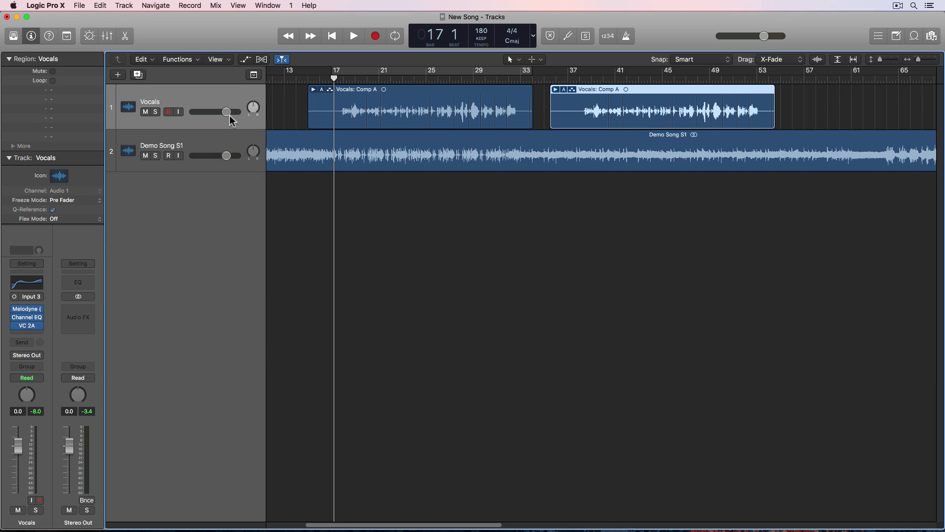
left_click(28, 309)
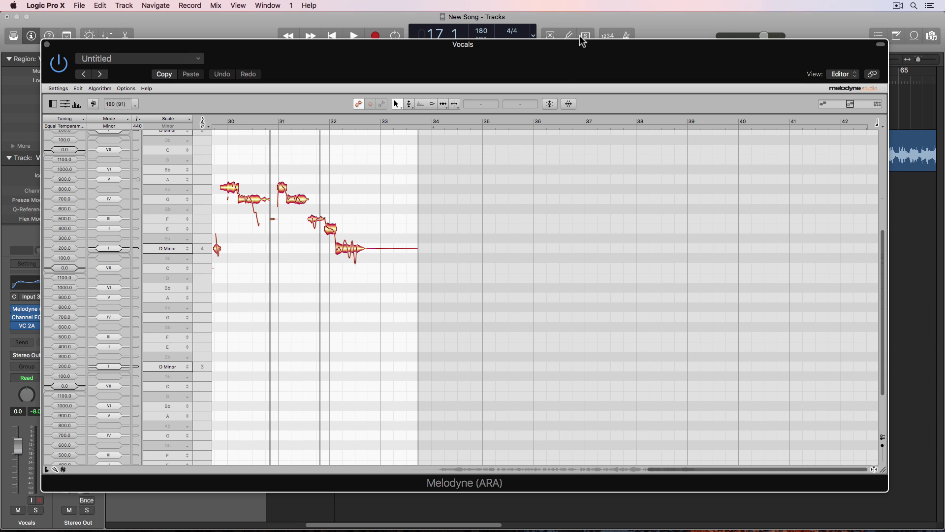
mouse_move(586, 47)
left_mouse_down()
mouse_move(579, 154)
mouse_move(575, 59)
left_mouse_up()
left_click(572, 78)
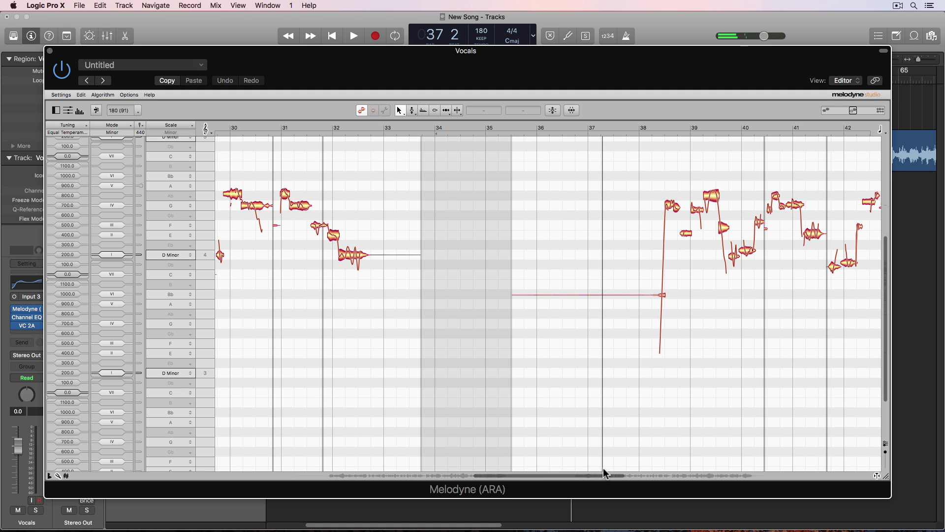
left_click_drag(622, 476, 716, 466)
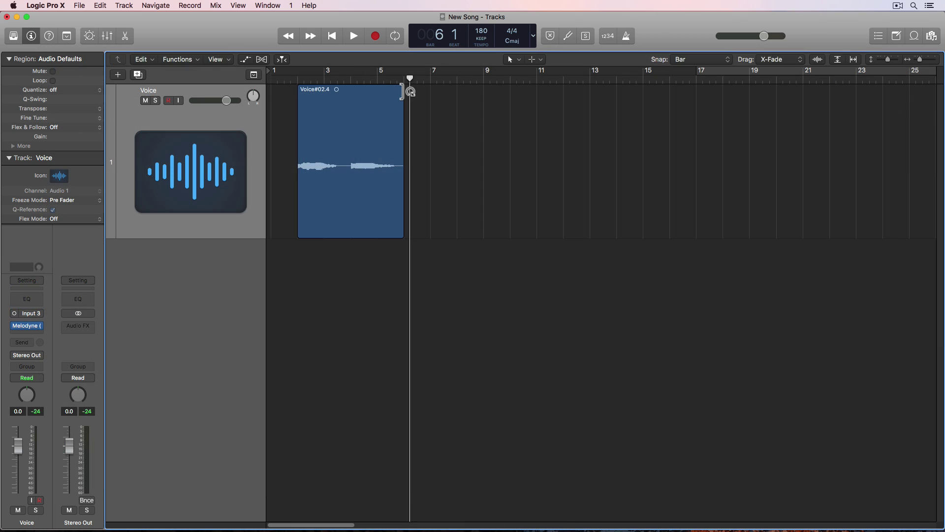
Loop Voice#02.4 through bar 17 and return the playhead to bar 2.
left_click_drag(410, 91, 724, 141)
left_click(778, 144)
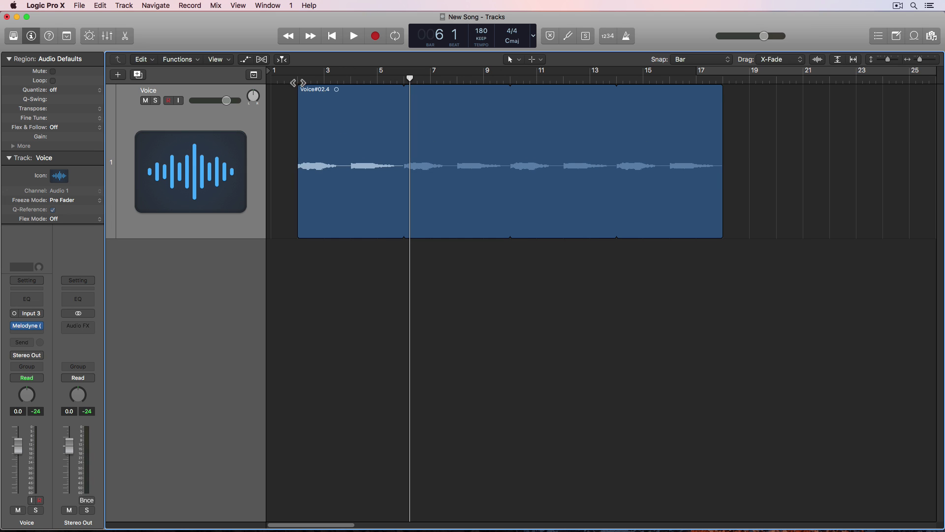
key("Return")
Open Melodyne on the Voice track, play, and raise the bar-4 note to G4.
left_click(207, 144)
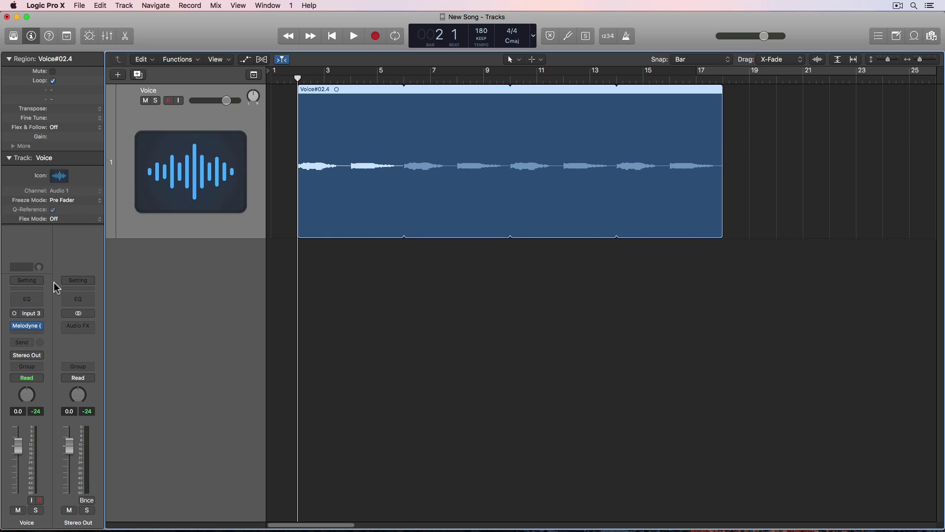
left_click(26, 325)
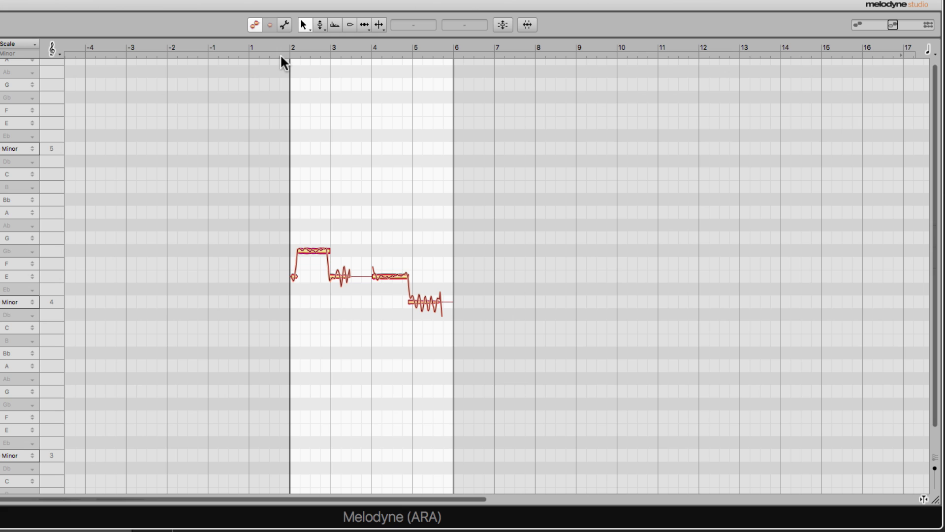
key("space")
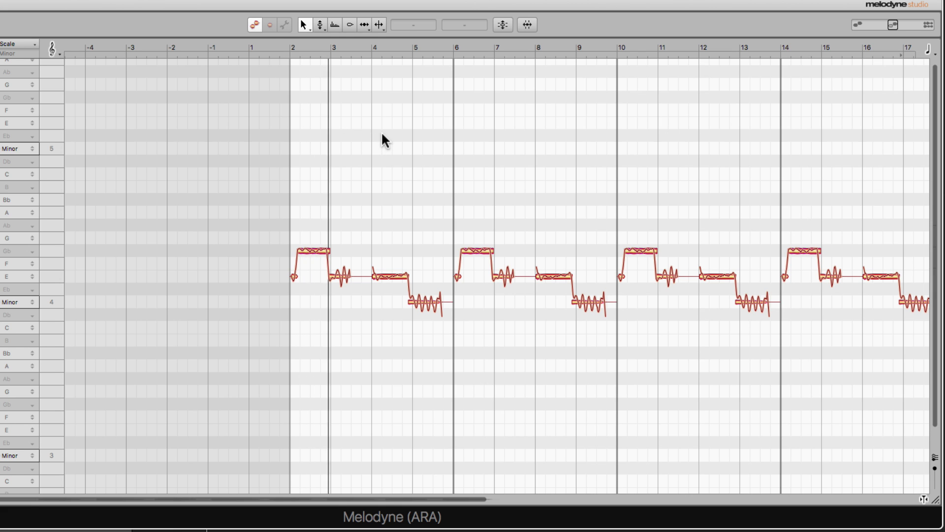
scroll(504, 210, "right", 5)
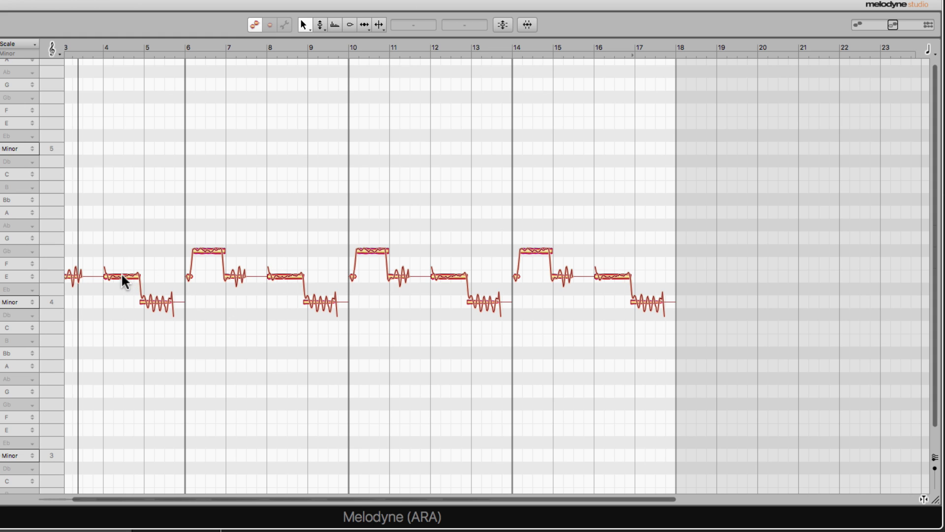
left_click_drag(123, 276, 125, 235)
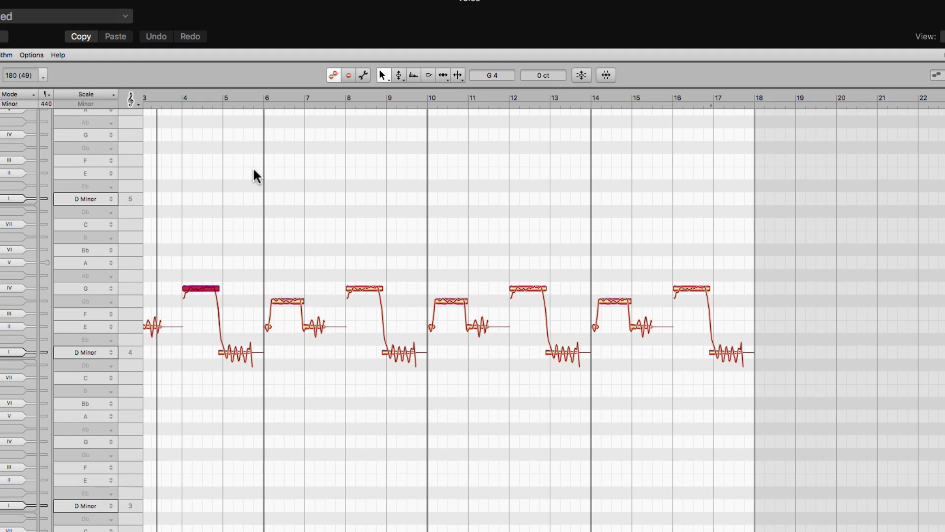
Undo the pitch edit and loop, copy Voice#02.4 to bar 6, and raise the copy's bar-8 note to G4.
key("super+z")
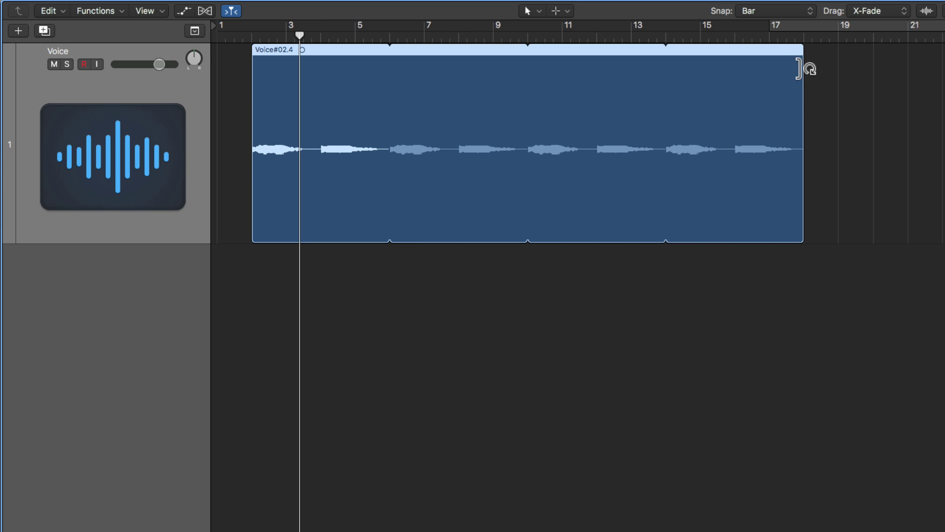
left_click_drag(803, 66, 463, 113)
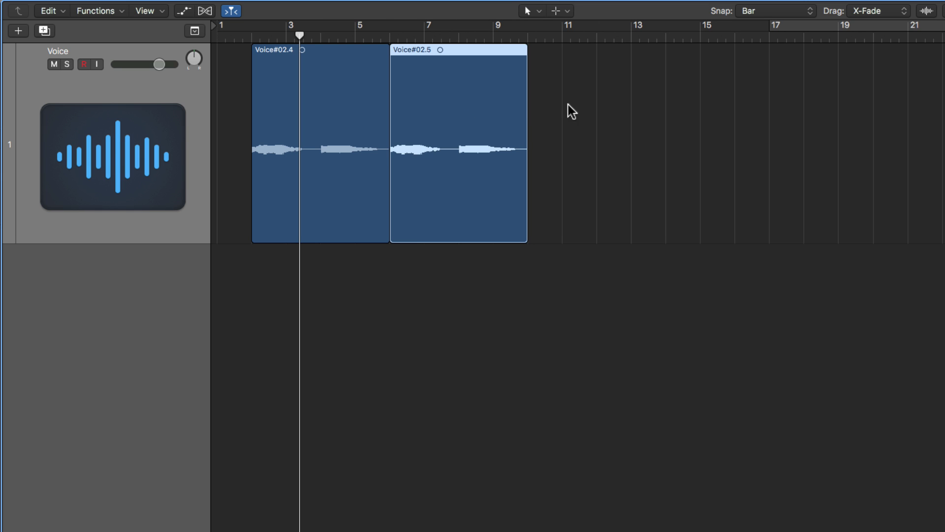
left_click(568, 104)
left_click(248, 38)
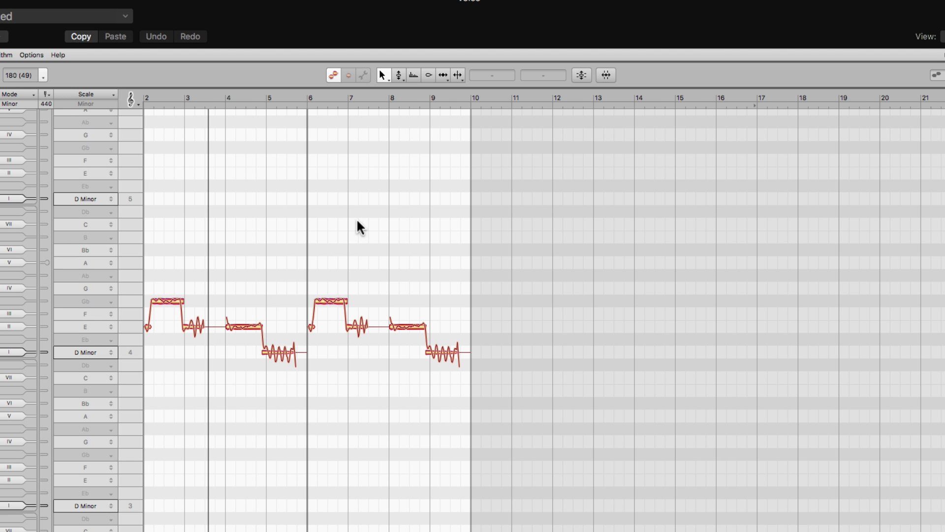
left_click_drag(408, 325, 408, 284)
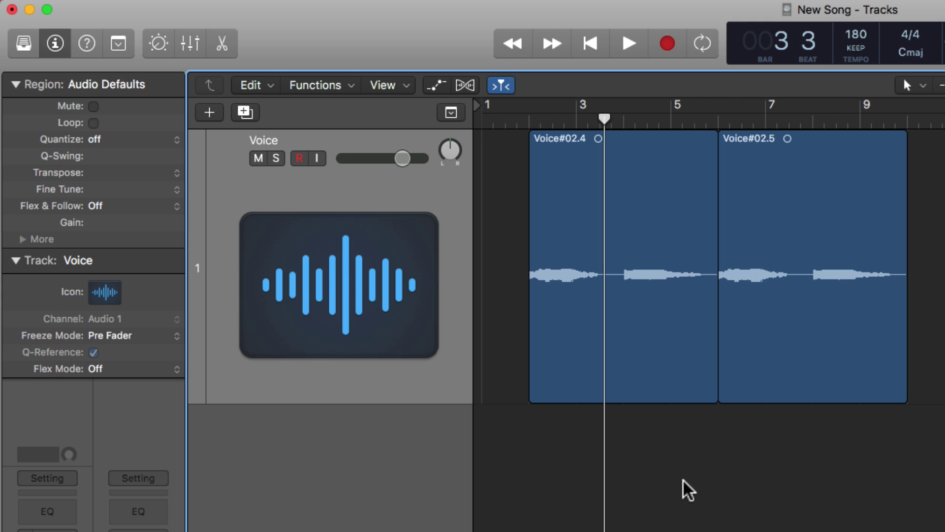
Raise Voice#02.4's gain to +6.2 dB and mute Voice#02.5.
left_click(629, 302)
left_click_drag(112, 224, 107, 65)
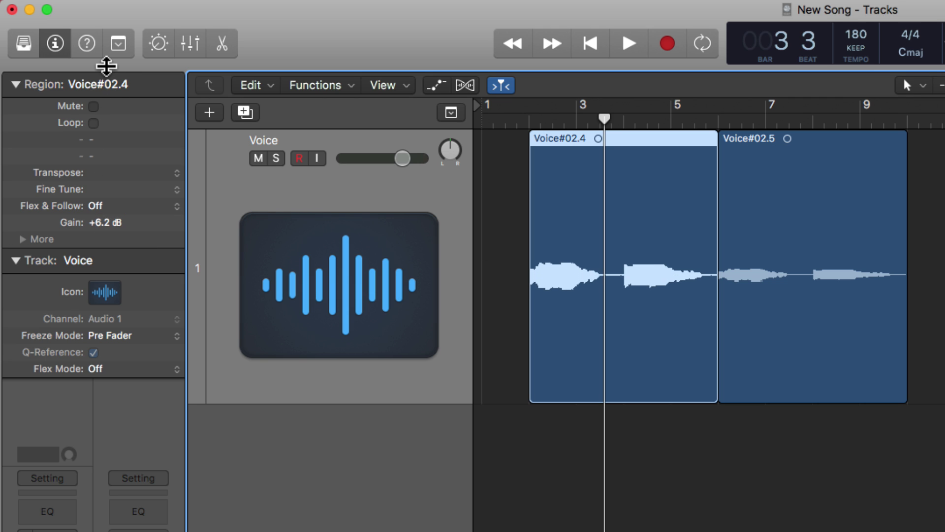
left_click(768, 203)
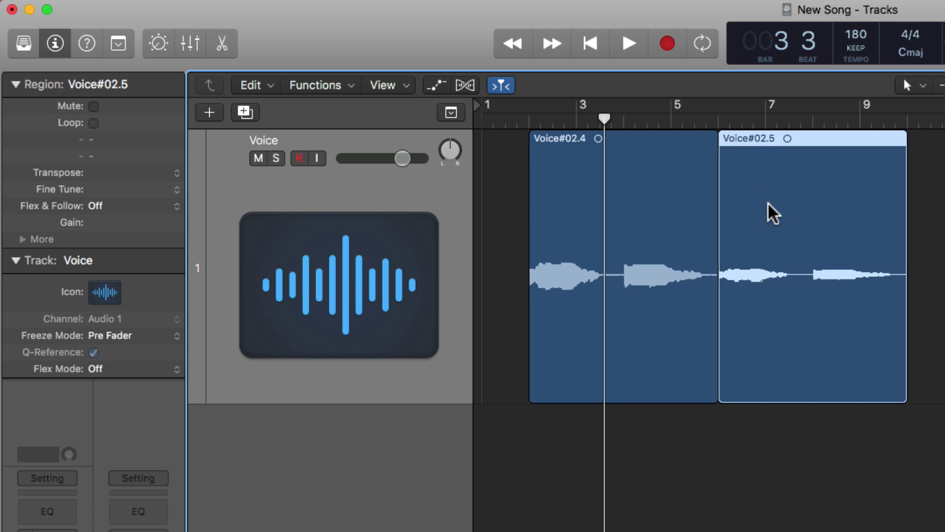
key("m")
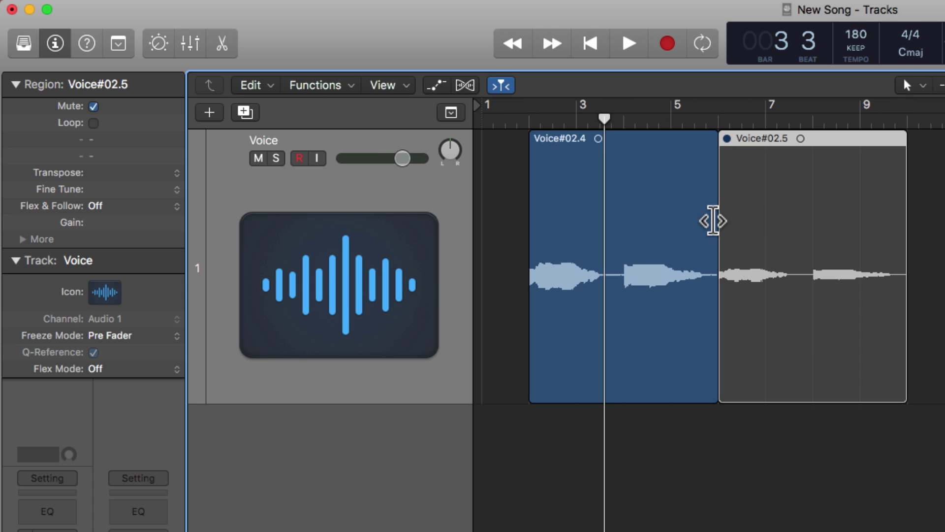
Give Voice#02.4 a fade-in, then open Melodyne and play from the song start.
left_click(571, 247)
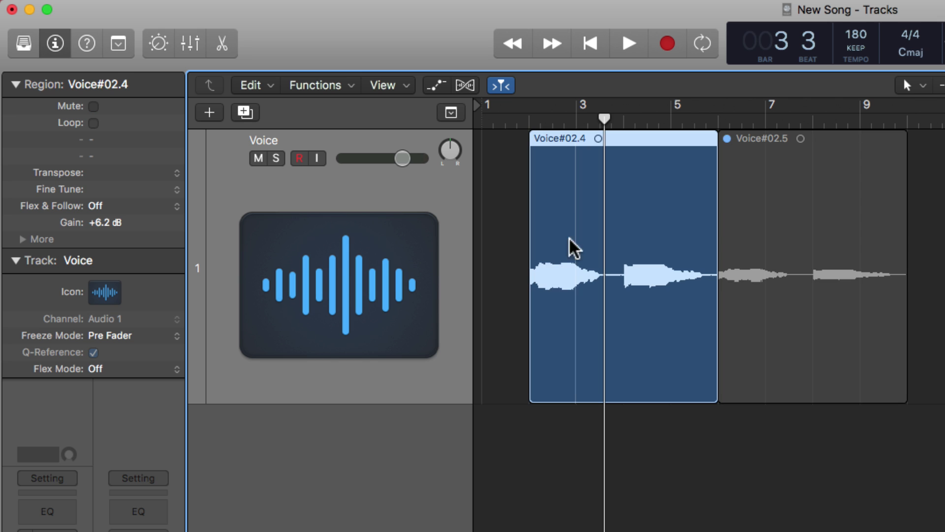
left_click(679, 481)
left_click(430, 317)
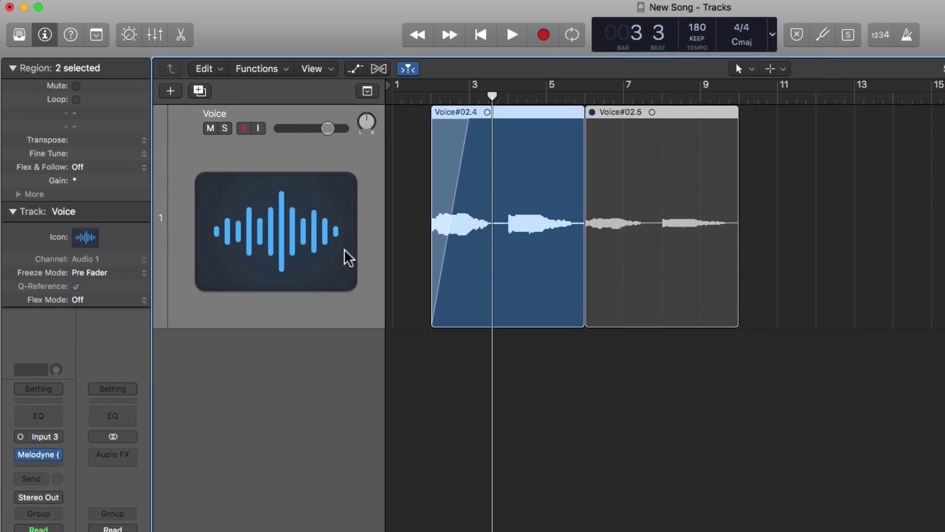
key("Return")
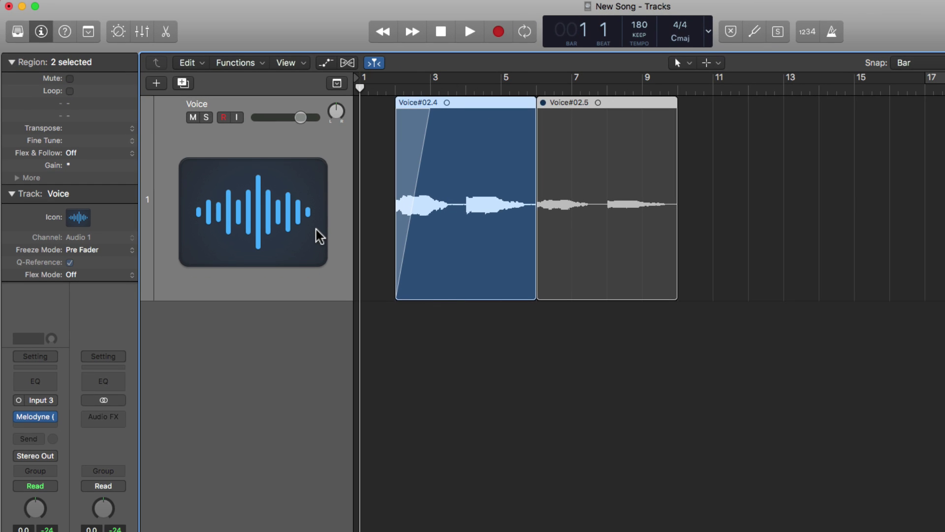
mouse_move(35, 456)
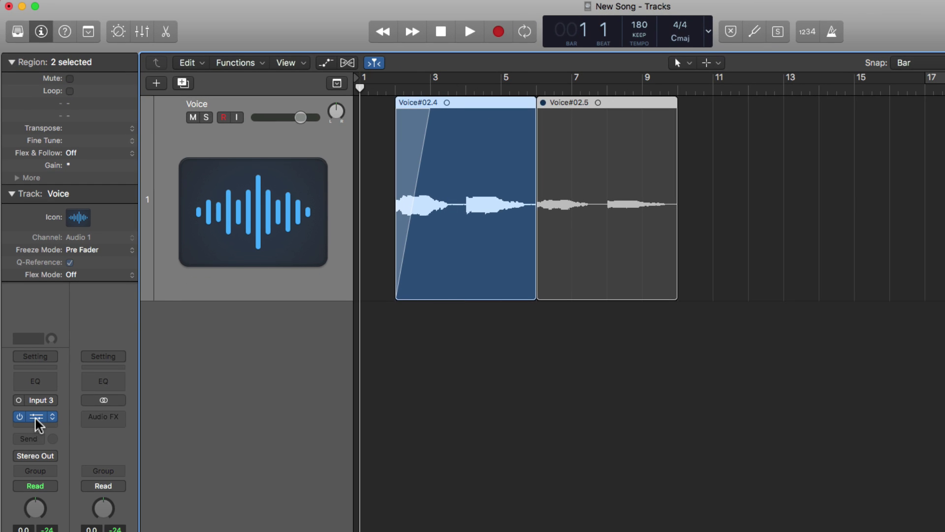
left_click(37, 416)
key("space")
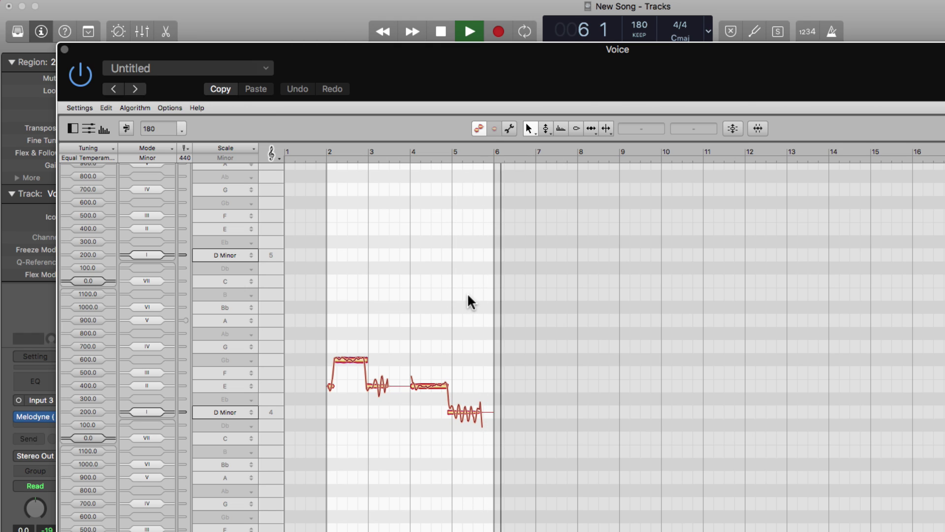
Stop playback.
key("space")
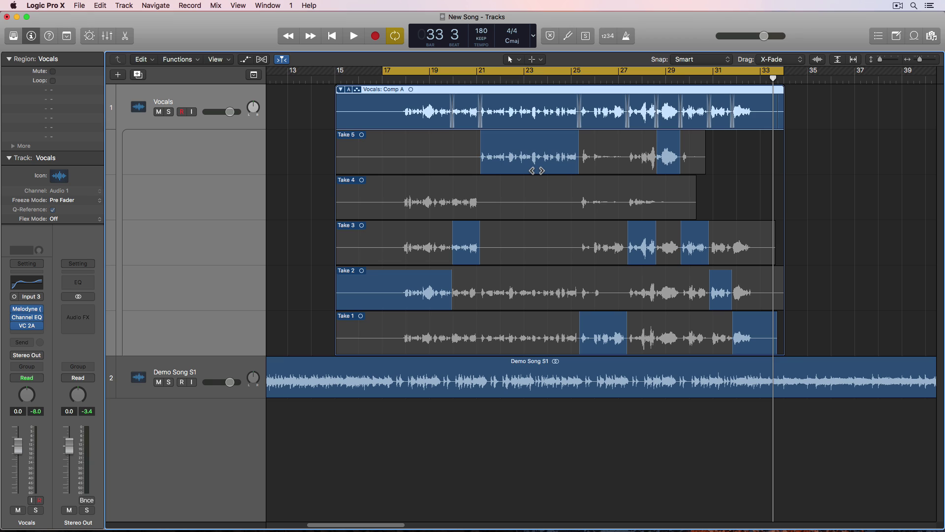
Open Melodyne on the Vocals track, then swipe that comp section over to Take 4.
left_click(30, 310)
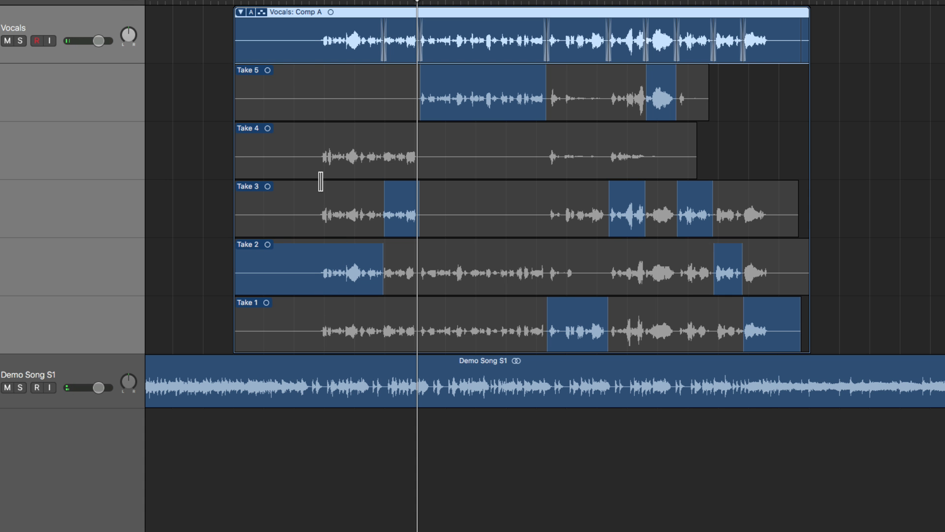
left_click_drag(305, 153, 417, 172)
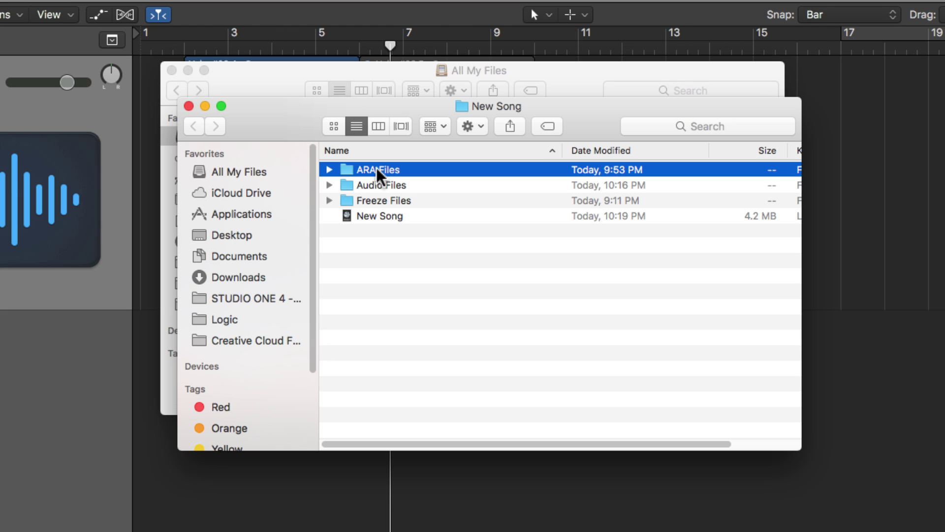
Expand ARA Files in New Song to list ARA Archive.0 (20 bytes) and ARA Archive.1 (84 KB).
left_click(329, 170)
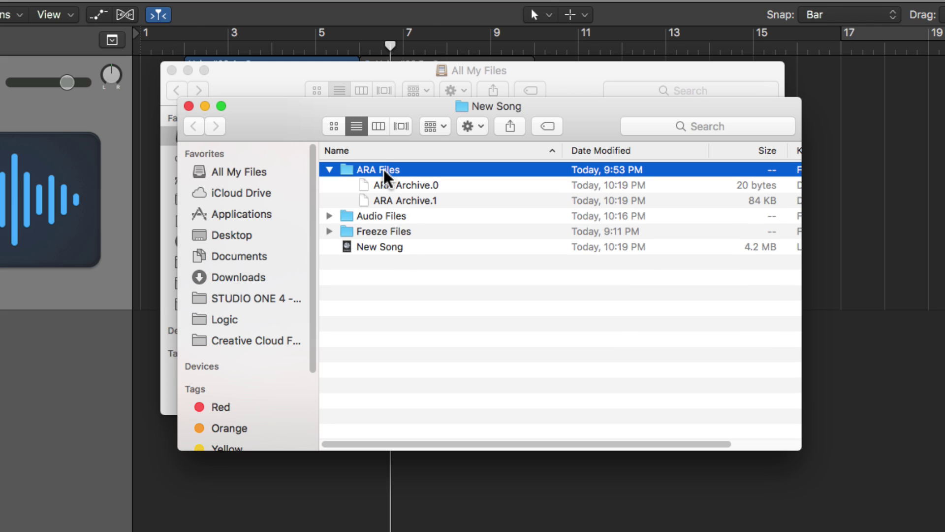